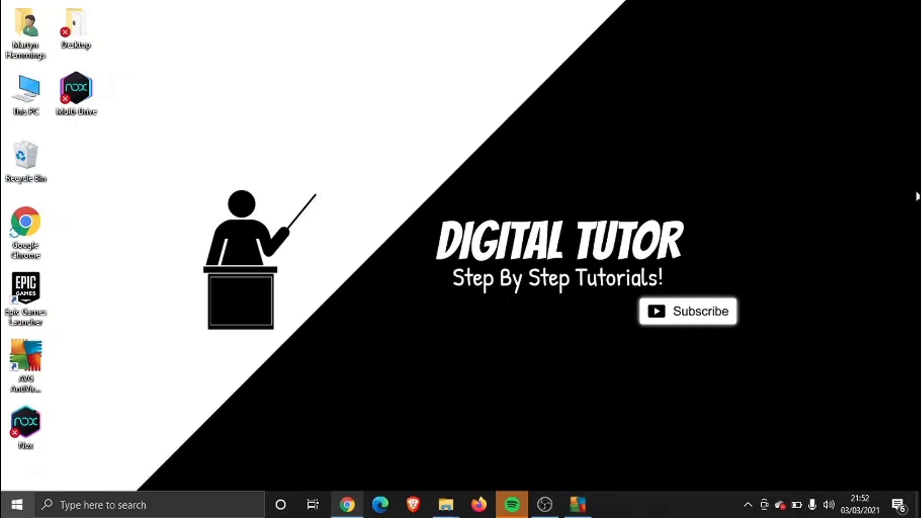
Replace the Google homepage address with facebook.com to show the signed-in news feed
left_click(348, 506)
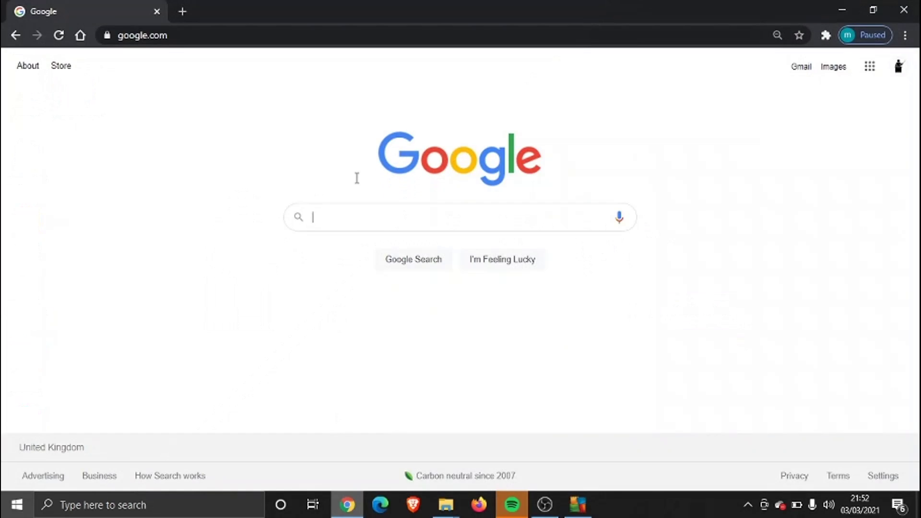
left_click(186, 32)
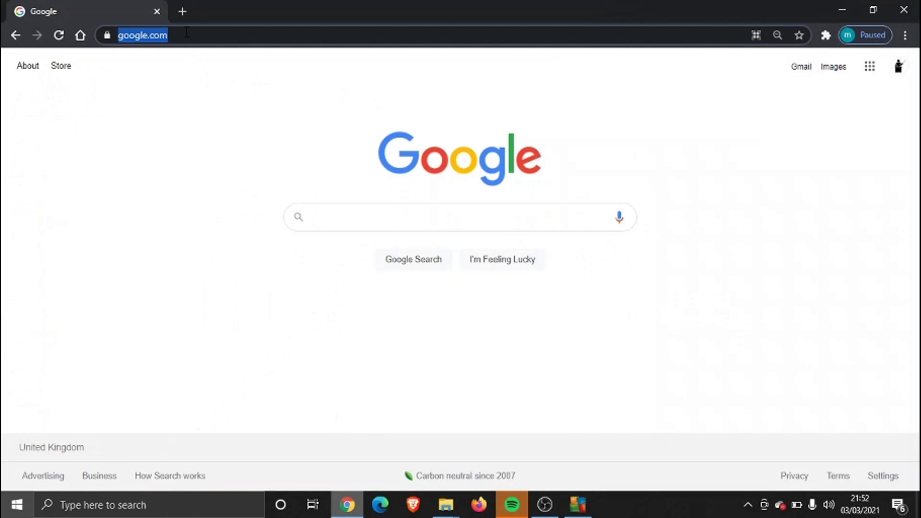
type("faceboo")
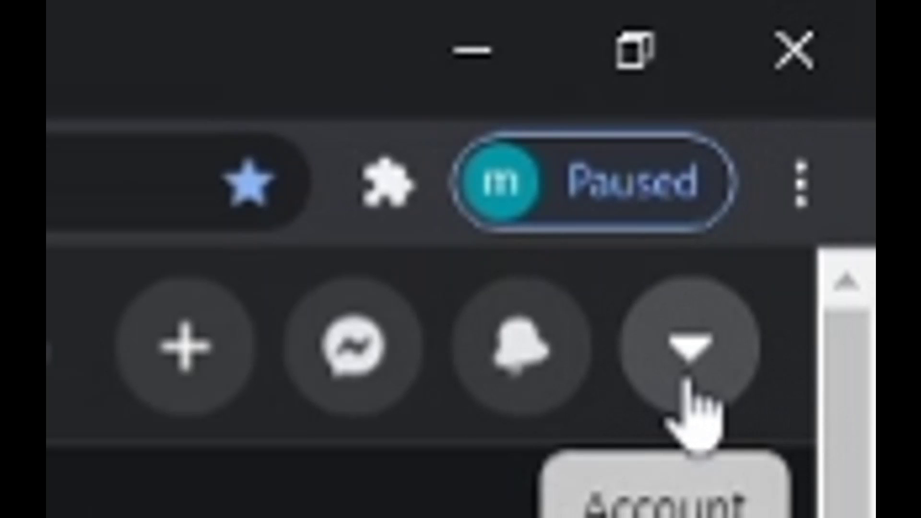
Go to Settings via the account menu's Settings & Privacy options
left_click(687, 392)
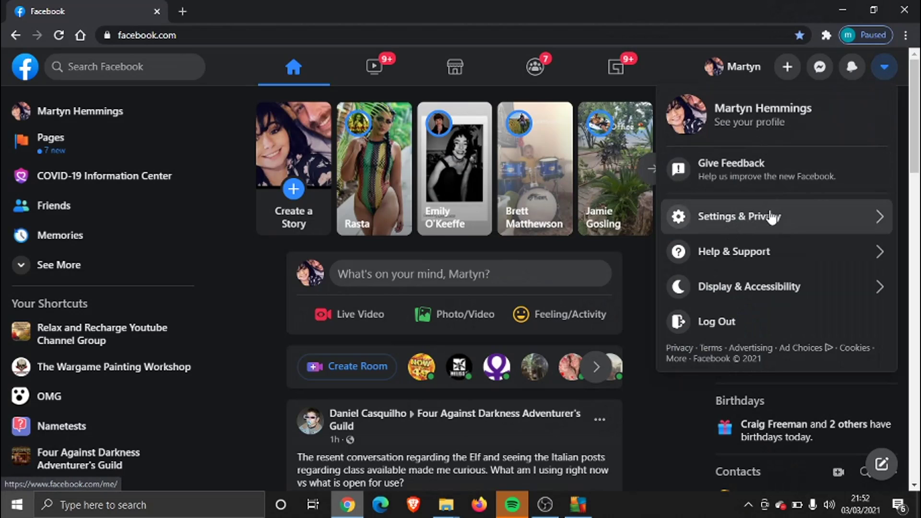
left_click(764, 225)
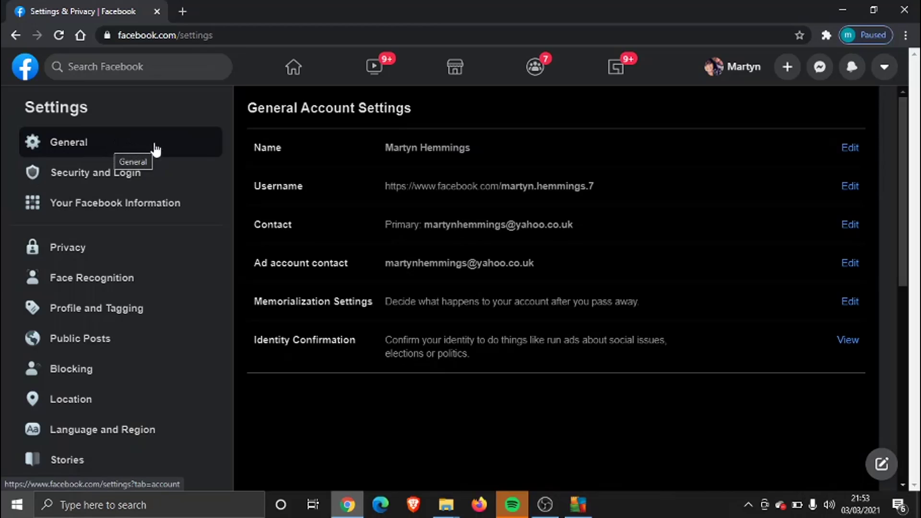
mouse_move(828, 146)
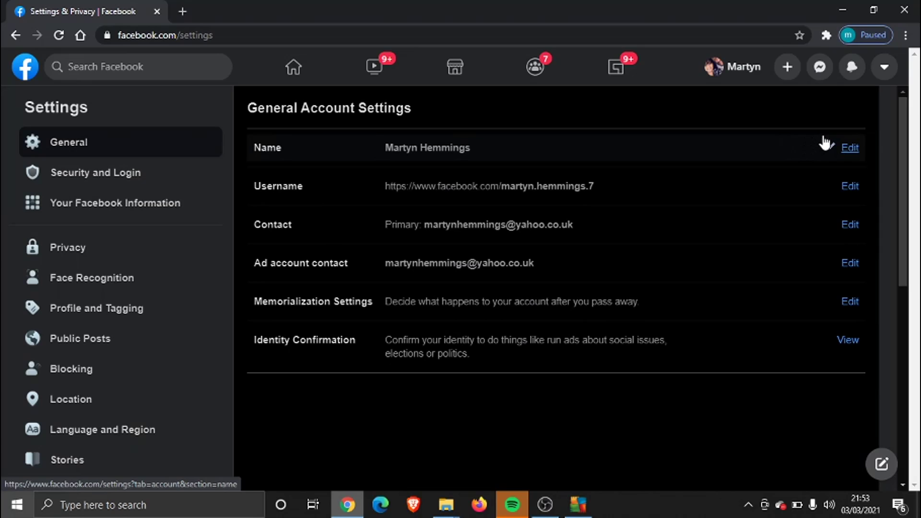
Expand the Name editor and check the existing First, Middle and Last name fields
left_click(849, 148)
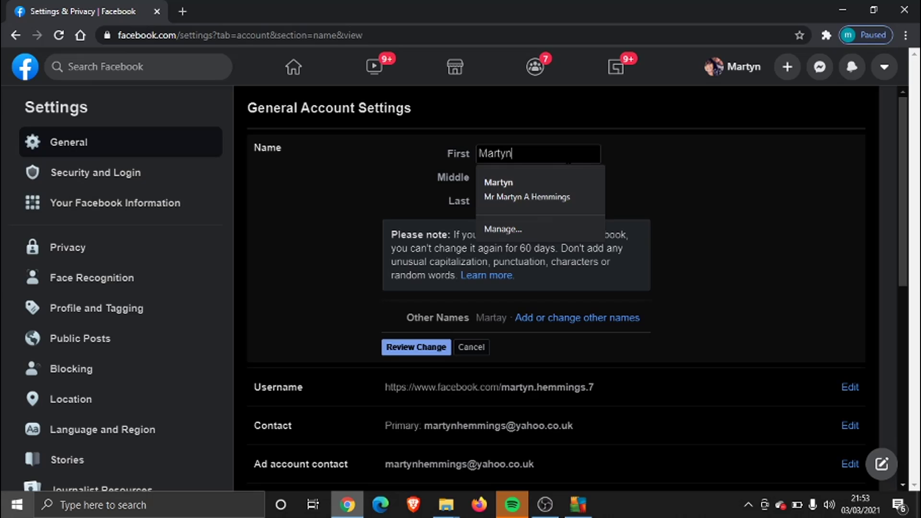
left_click_drag(568, 155, 454, 148)
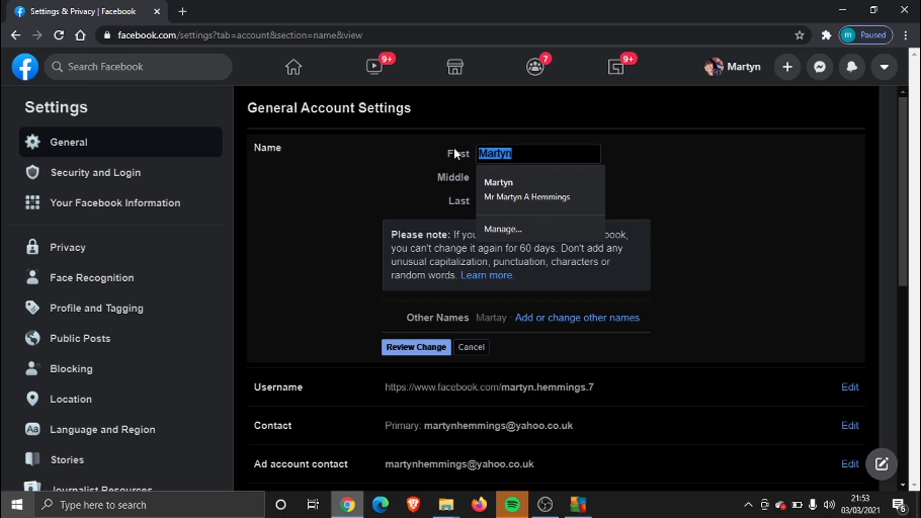
left_click(630, 161)
left_click_drag(568, 201, 465, 206)
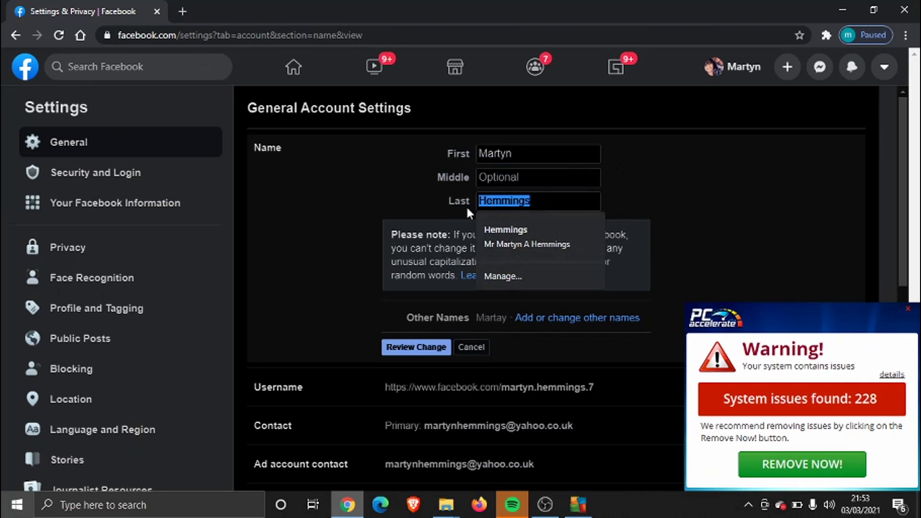
left_click(692, 185)
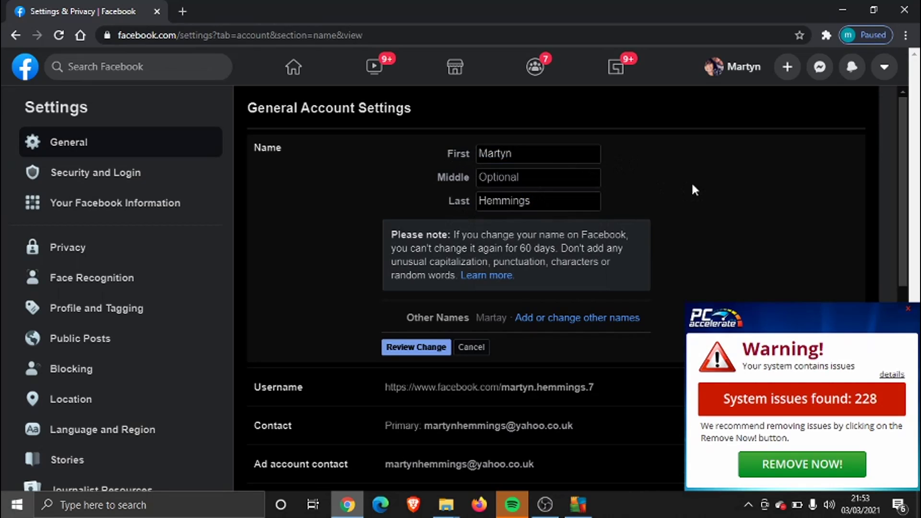
left_click(909, 310)
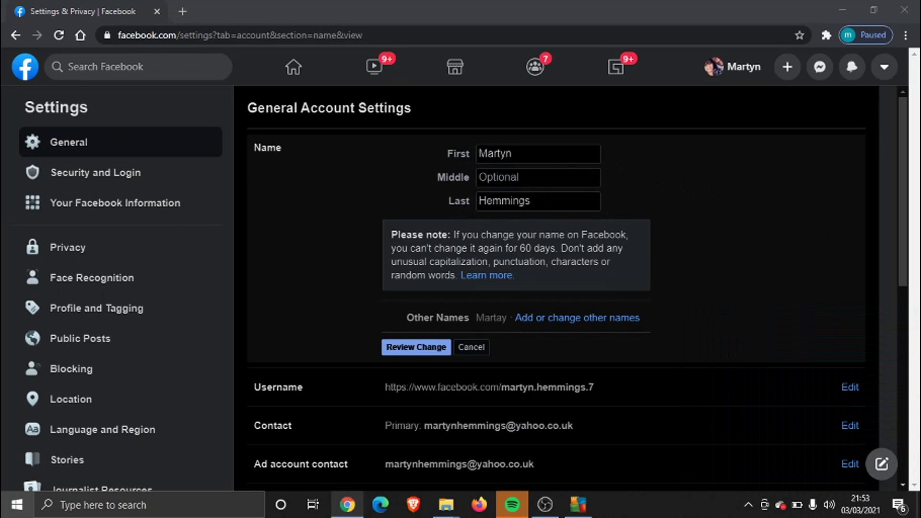
left_click(538, 178)
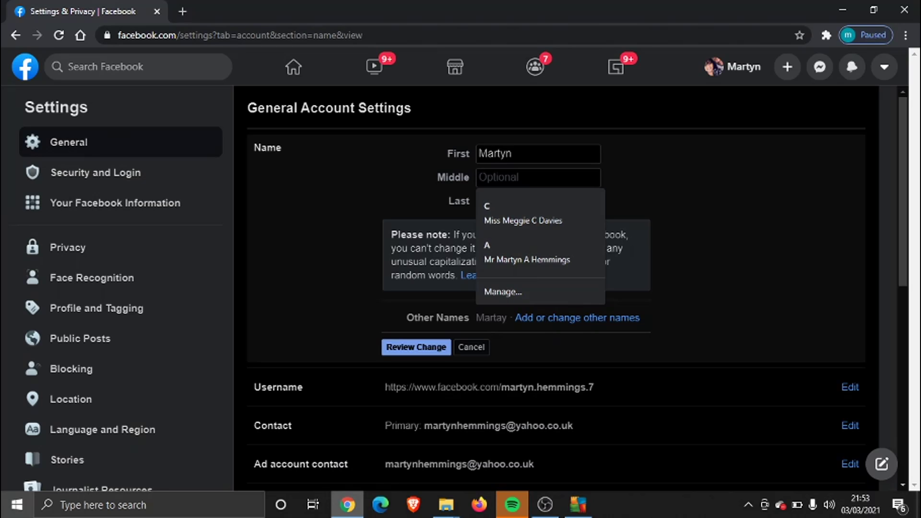
left_click(674, 184)
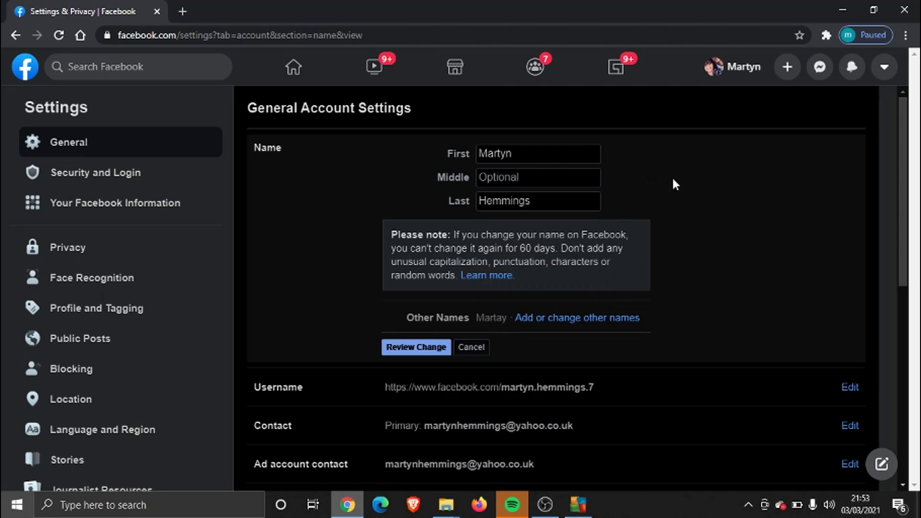